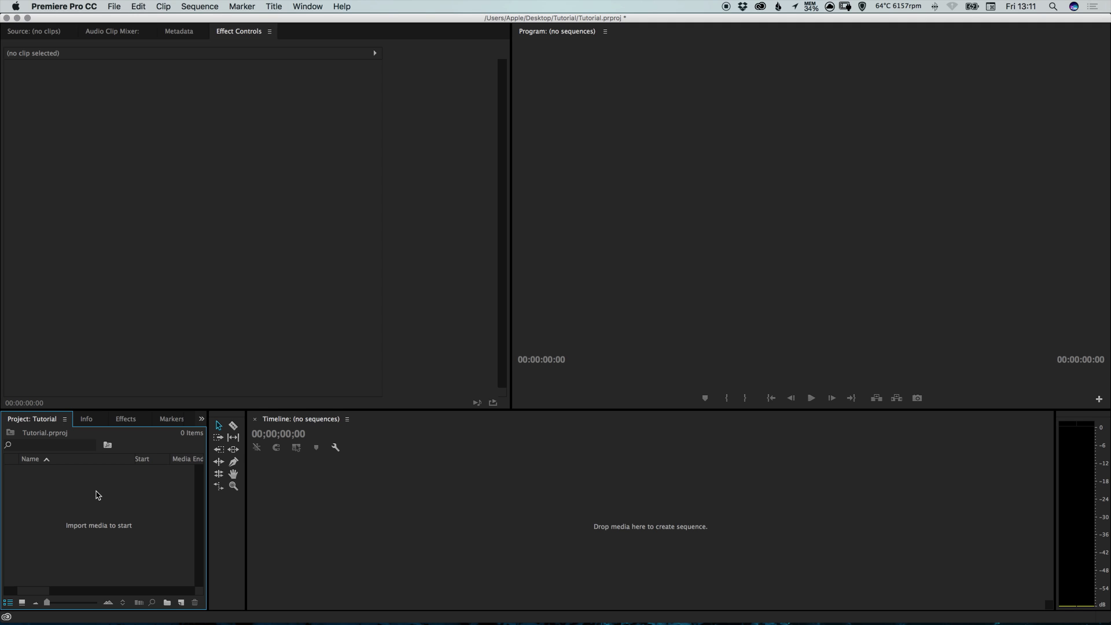
Step: Look through the workspace layouts list and close it, leaving the layout unchanged
{"action": "left_click", "coordinate": [316, 6]}
{"action": "mouse_move", "coordinate": [322, 22]}
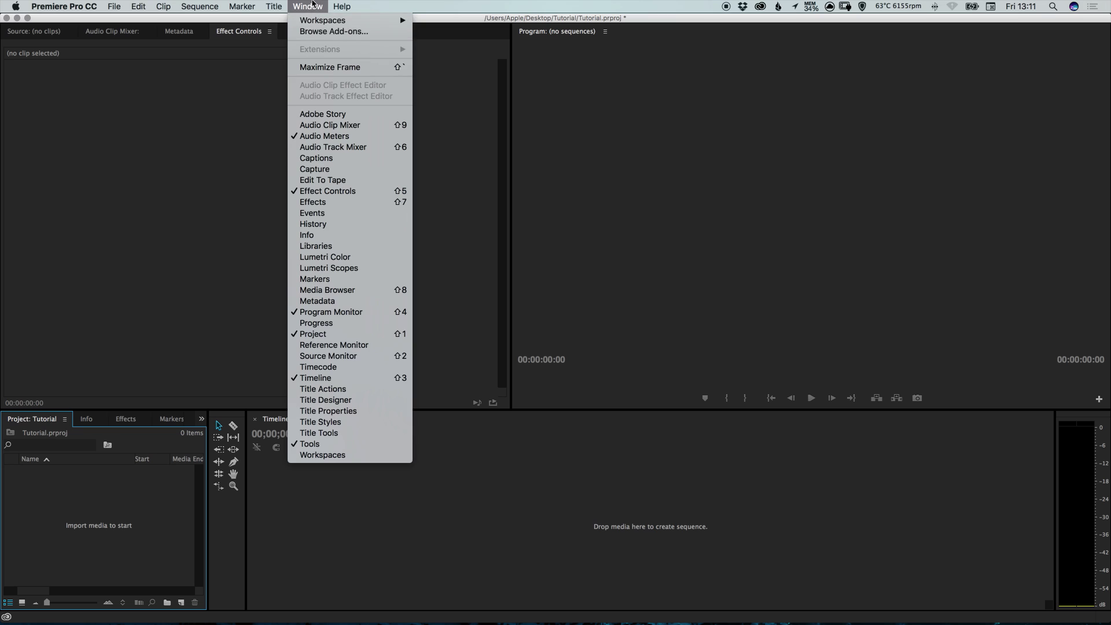
{"action": "left_click", "coordinate": [98, 554]}
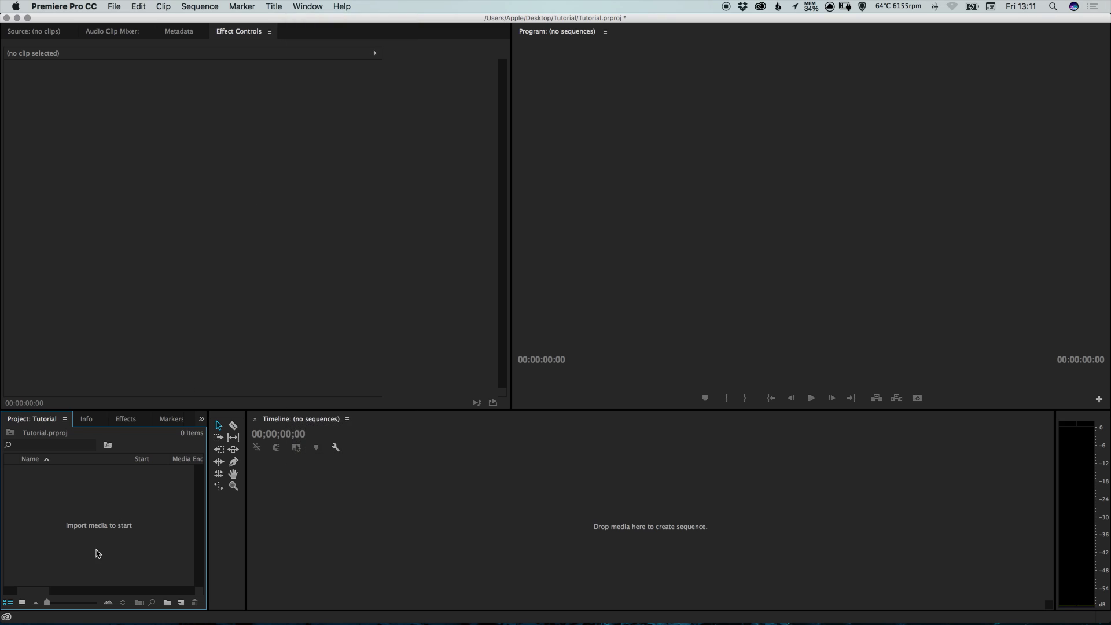
Step: Import Sunset.mp4 and drag it onto the timeline to create a Sunset sequence
{"action": "double_click", "coordinate": [100, 495]}
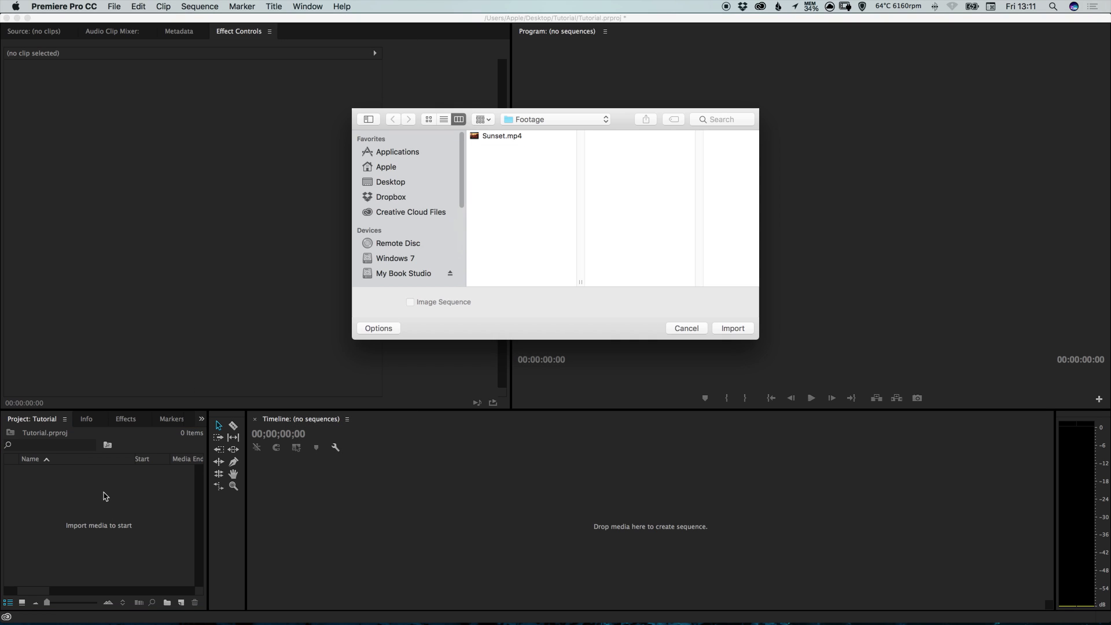
{"action": "double_click", "coordinate": [523, 136]}
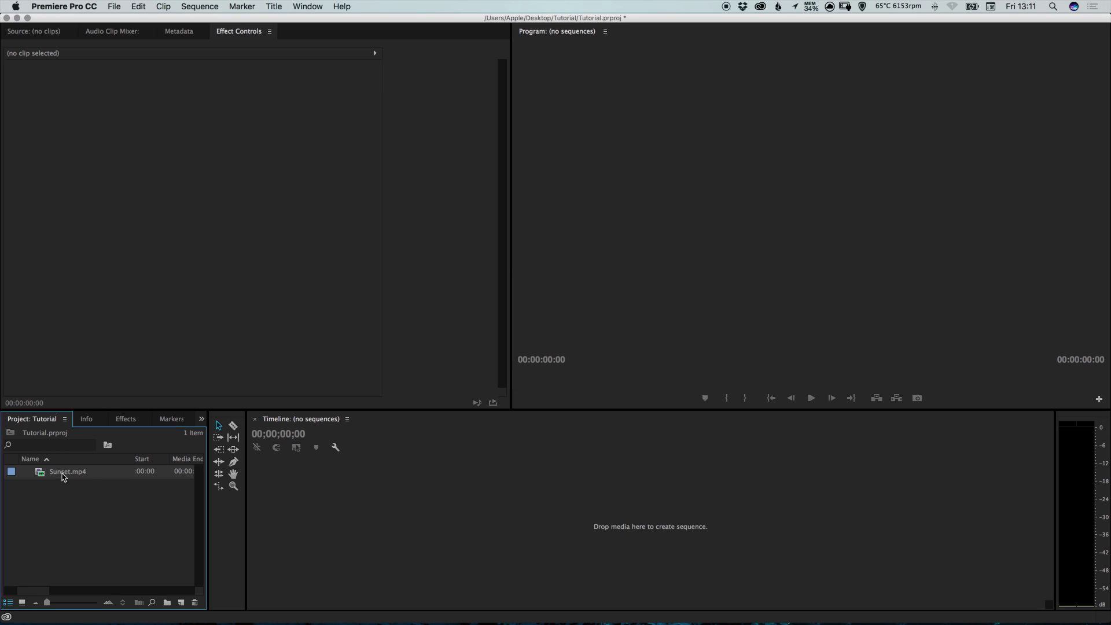
{"action": "left_click_drag", "start_coordinate": [68, 475], "coordinate": [507, 527]}
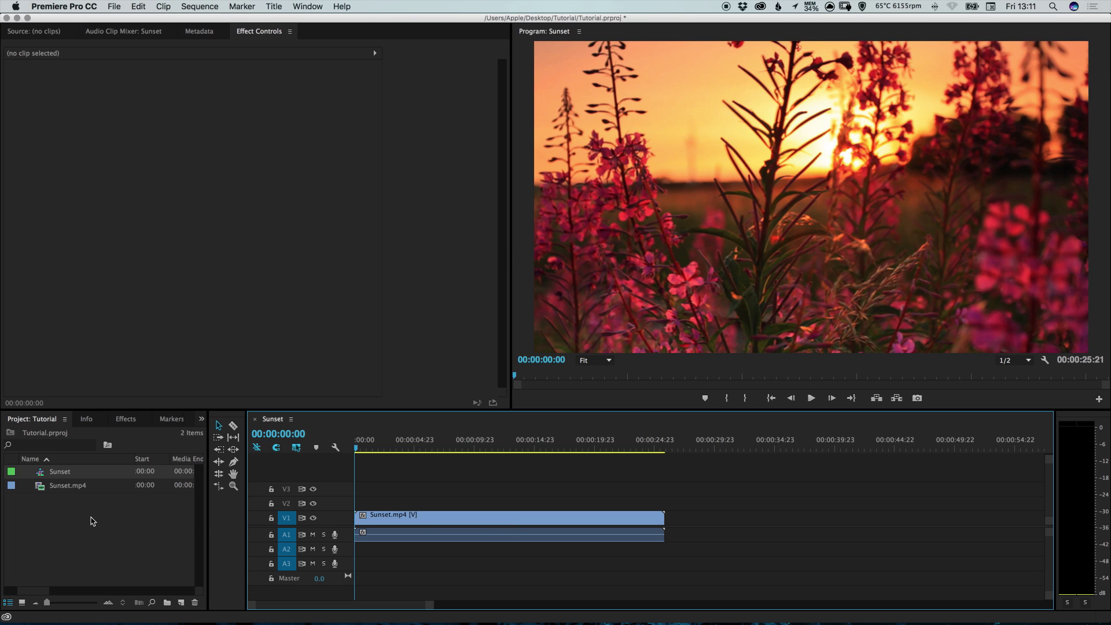
{"action": "left_click", "coordinate": [369, 449]}
{"action": "key", "text": "space"}
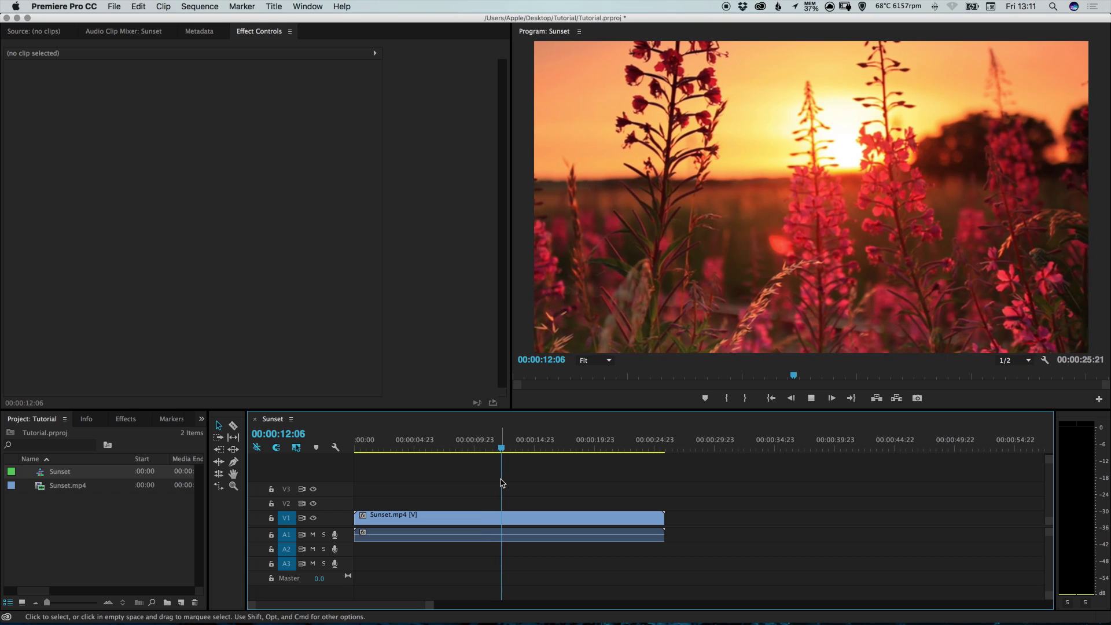
{"action": "key", "text": "Home"}
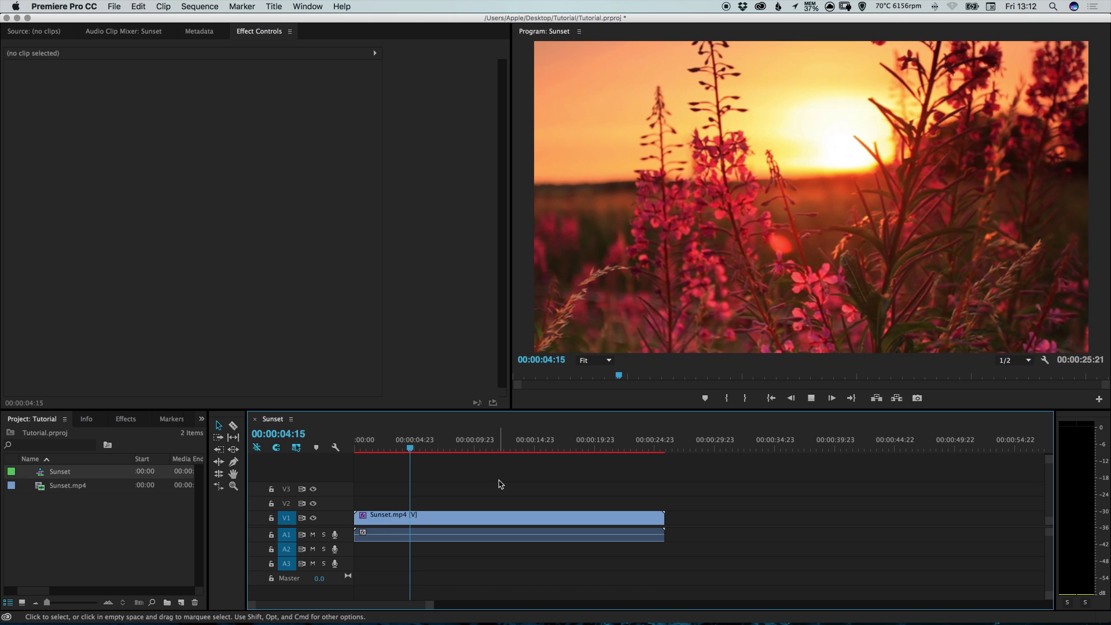
{"action": "left_click", "coordinate": [420, 449]}
Step: Rewind to the sequence start and drag Gaussian Blur from Video Effects > Blur & Sharpen onto Sunset.mp4
{"action": "left_click_drag", "start_coordinate": [421, 450], "coordinate": [341, 449]}
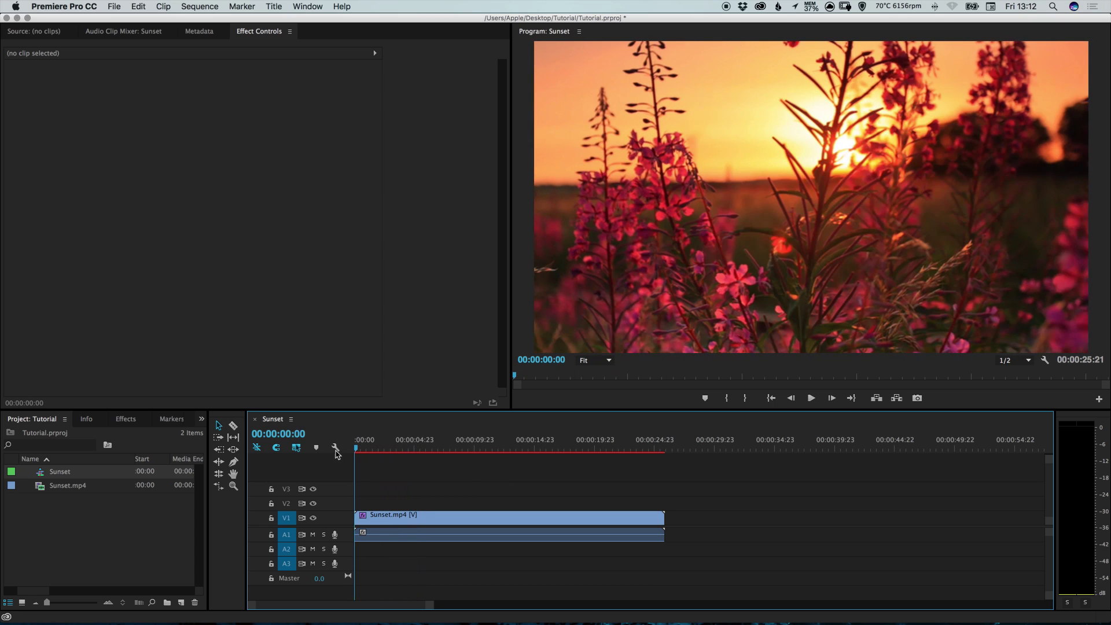
{"action": "left_click", "coordinate": [126, 420]}
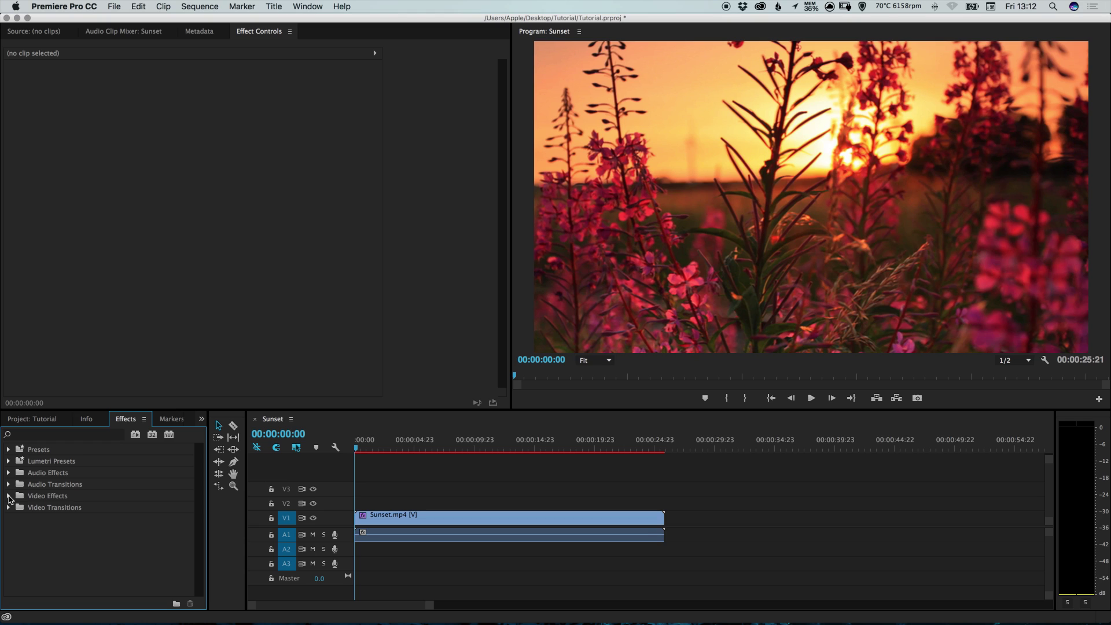
{"action": "left_click", "coordinate": [9, 497]}
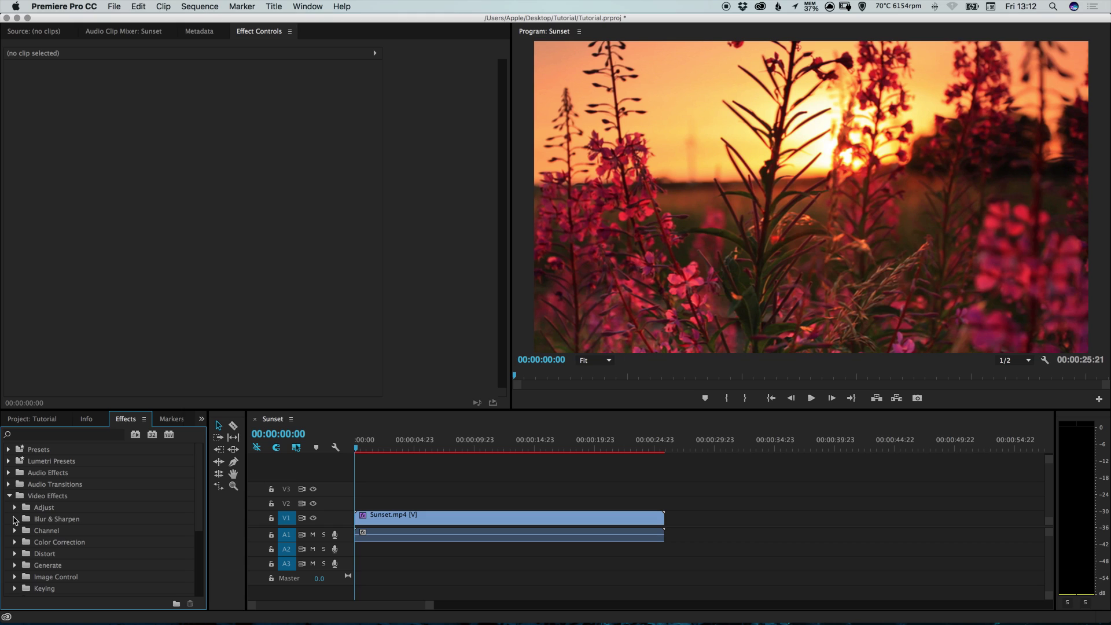
{"action": "left_click", "coordinate": [15, 520]}
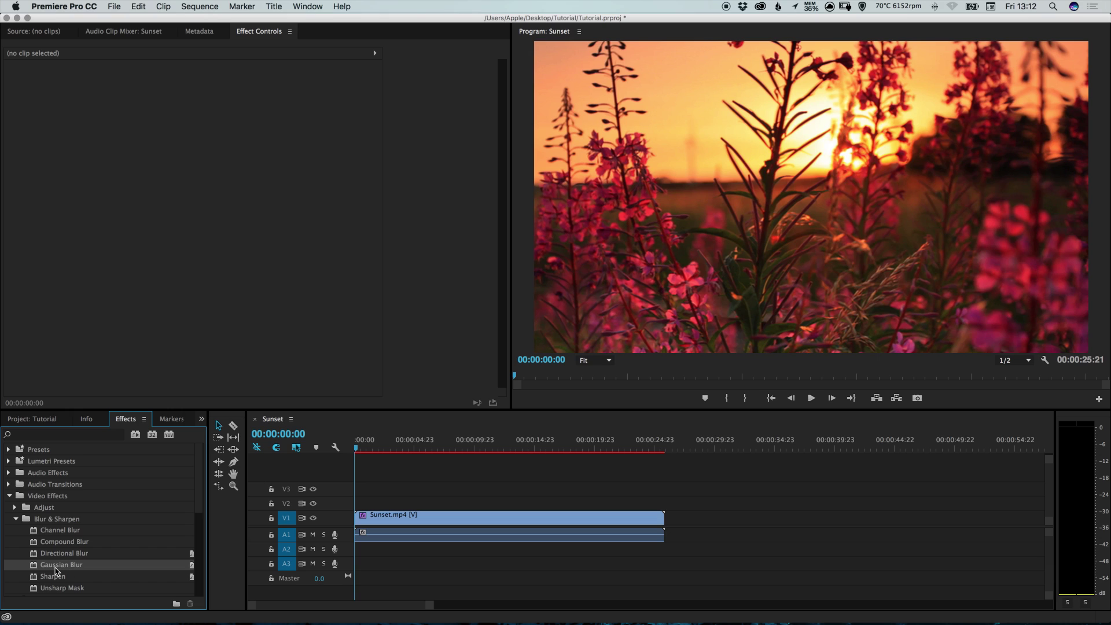
{"action": "left_click_drag", "start_coordinate": [52, 568], "coordinate": [506, 516]}
Step: With Motion collapsed in Effect Controls, clear the second Gaussian Blur from Sunset.mp4
{"action": "left_click", "coordinate": [505, 521]}
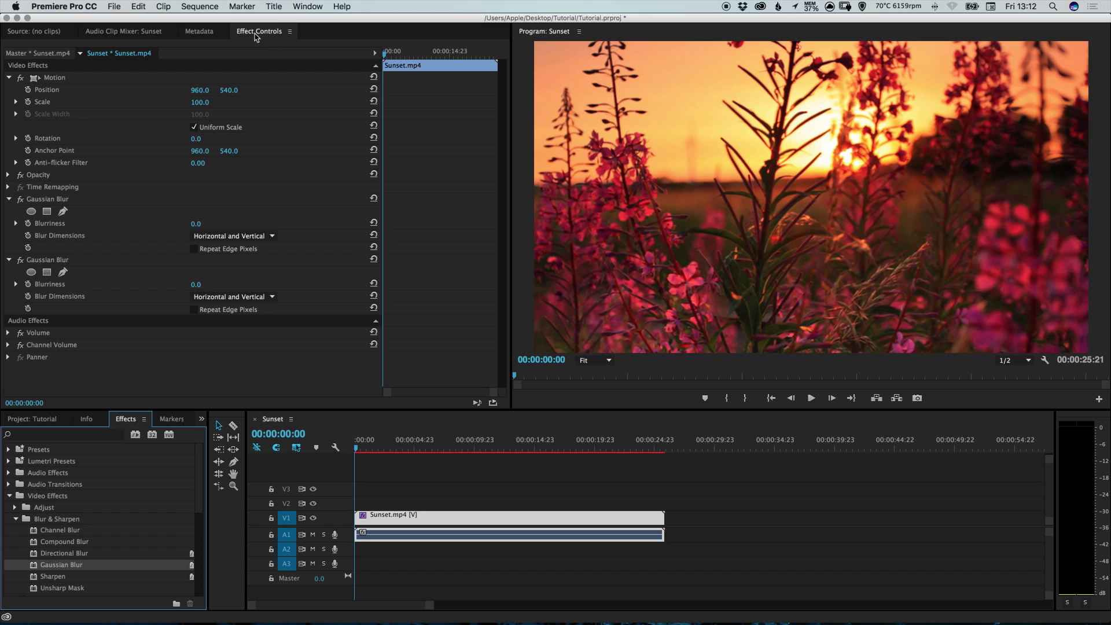
{"action": "left_click", "coordinate": [495, 493]}
{"action": "left_click", "coordinate": [502, 523]}
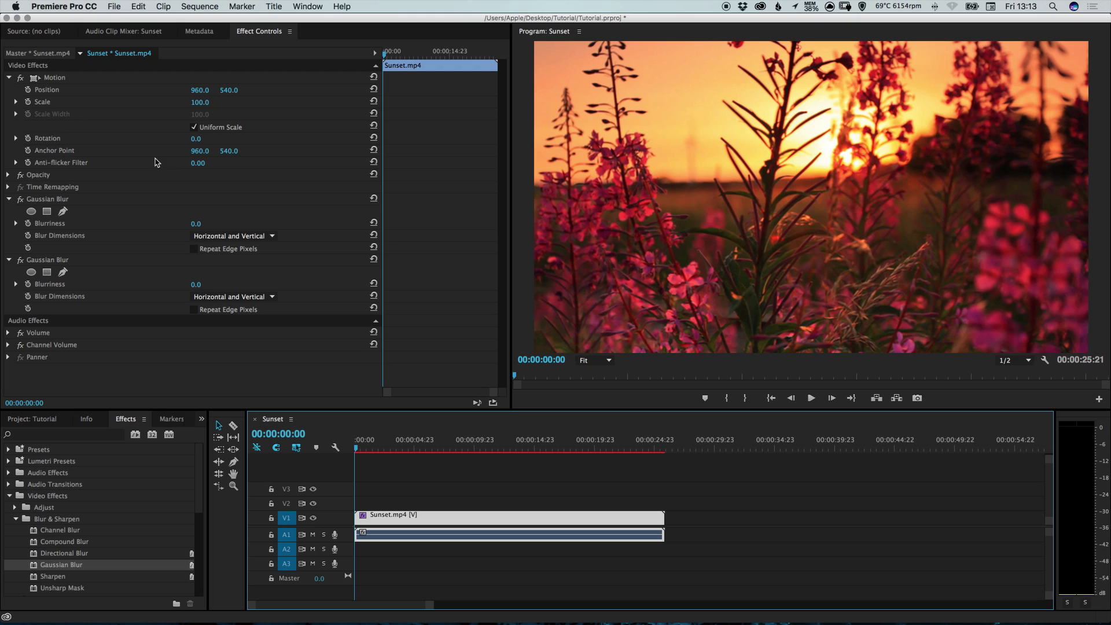
{"action": "left_click", "coordinate": [10, 77]}
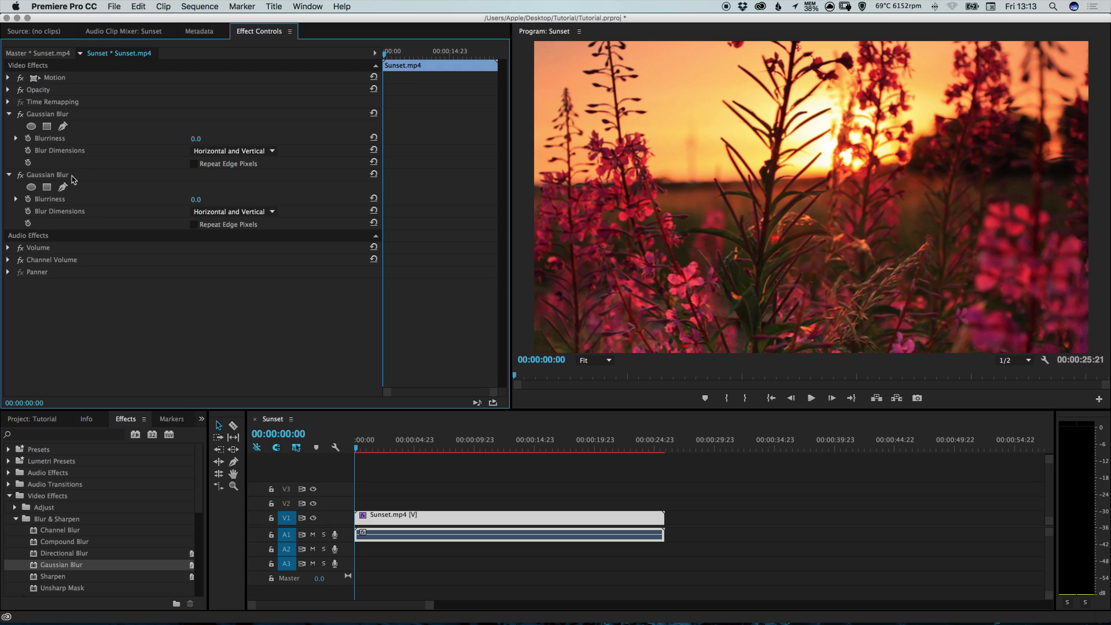
{"action": "left_click", "coordinate": [48, 178]}
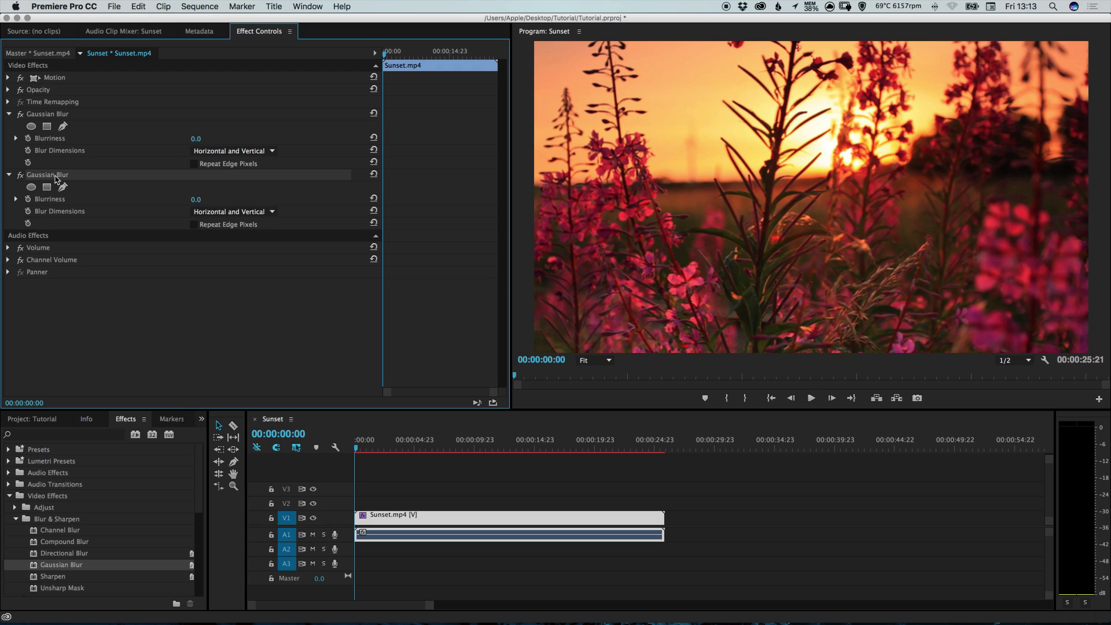
{"action": "right_click", "coordinate": [48, 180]}
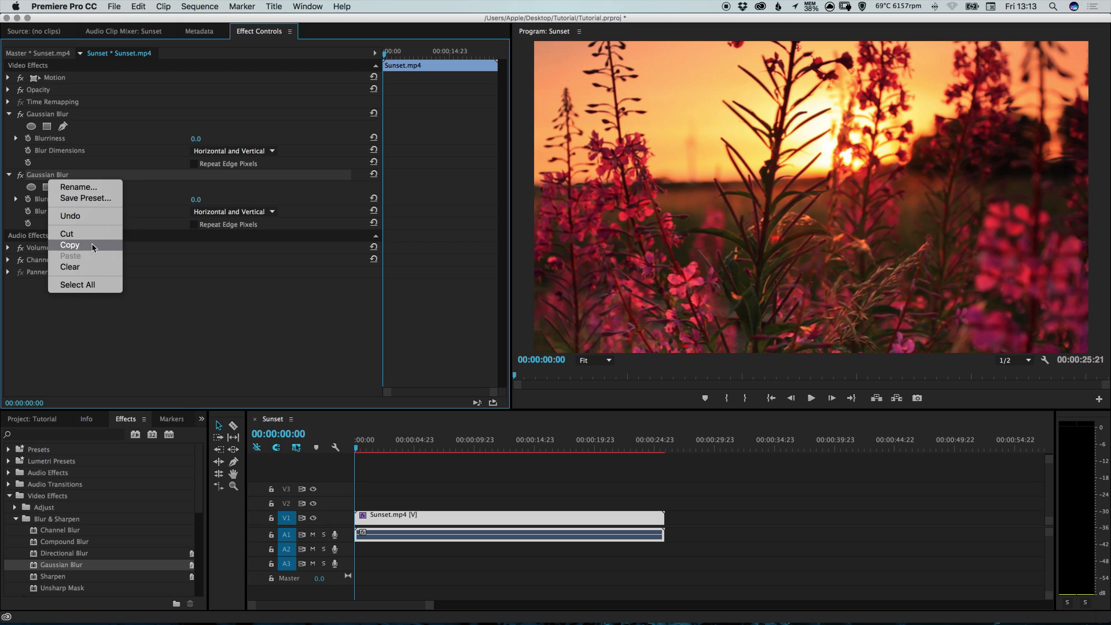
{"action": "left_click", "coordinate": [87, 268]}
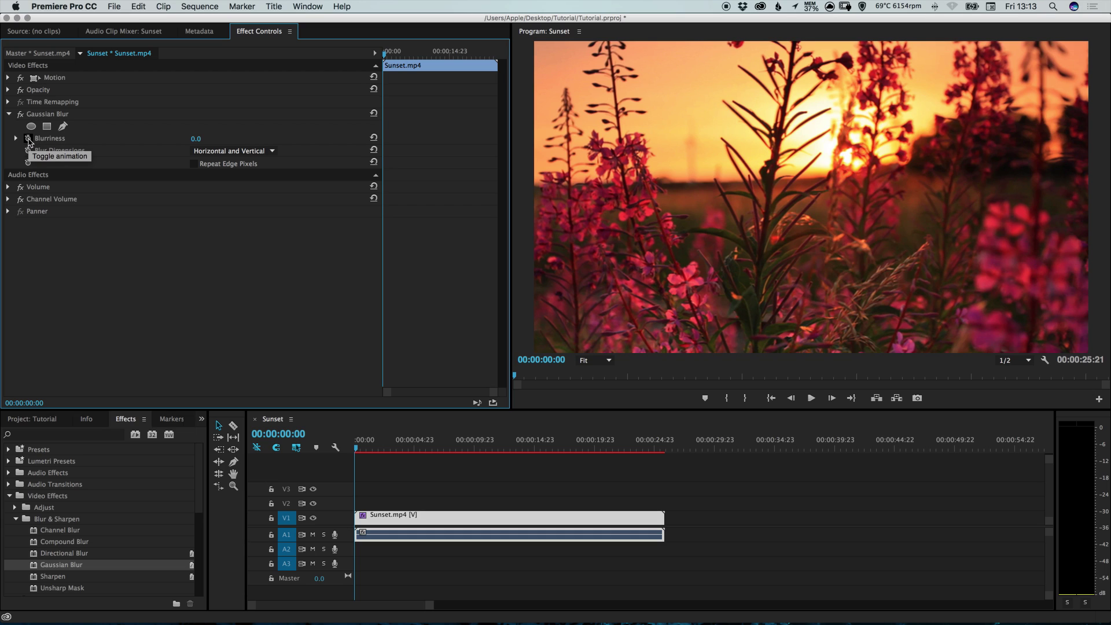
Step: Turn on Blurriness keyframing at 00:00:00:00 and set Blurriness to 120
{"action": "left_click", "coordinate": [27, 139]}
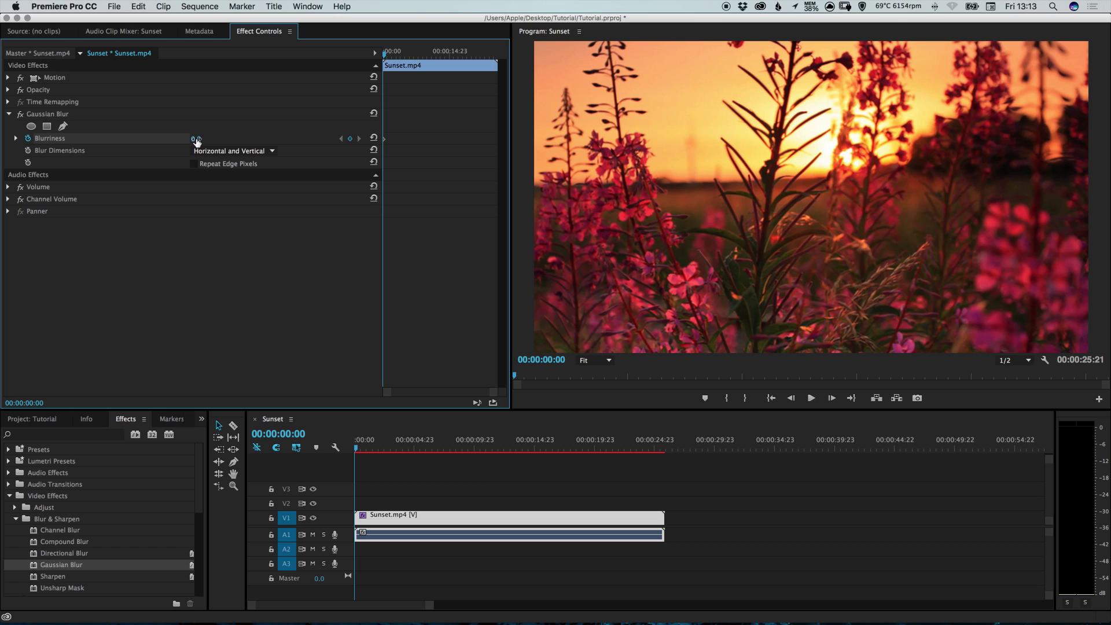
{"action": "left_click_drag", "start_coordinate": [196, 139], "coordinate": [249, 139]}
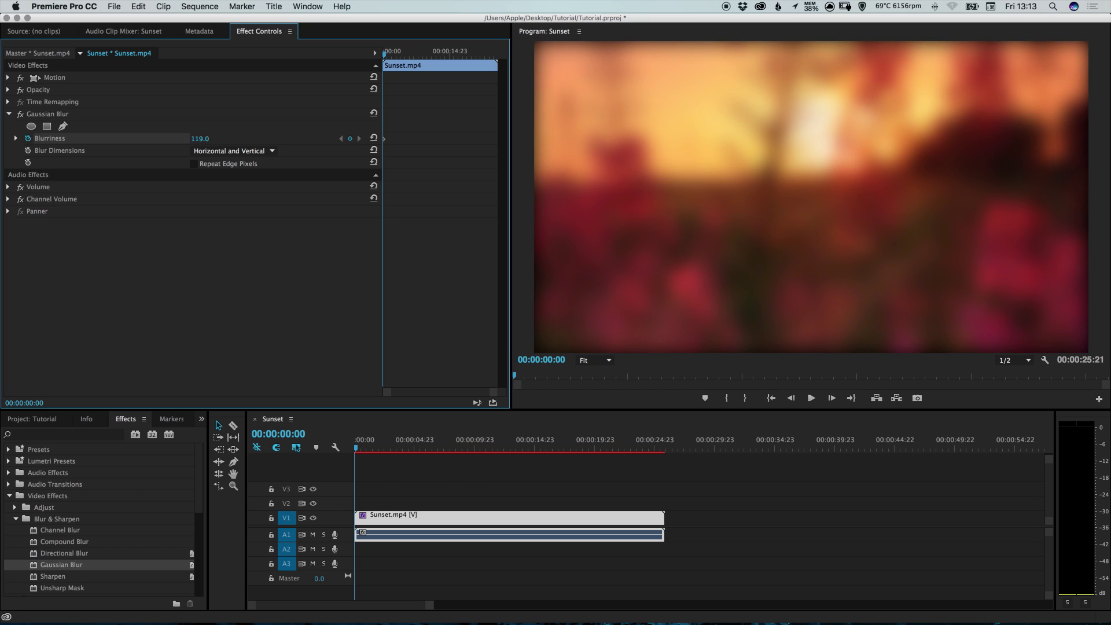
{"action": "left_click_drag", "start_coordinate": [206, 141], "coordinate": [199, 140]}
{"action": "left_click", "coordinate": [205, 137]}
{"action": "left_click", "coordinate": [275, 255]}
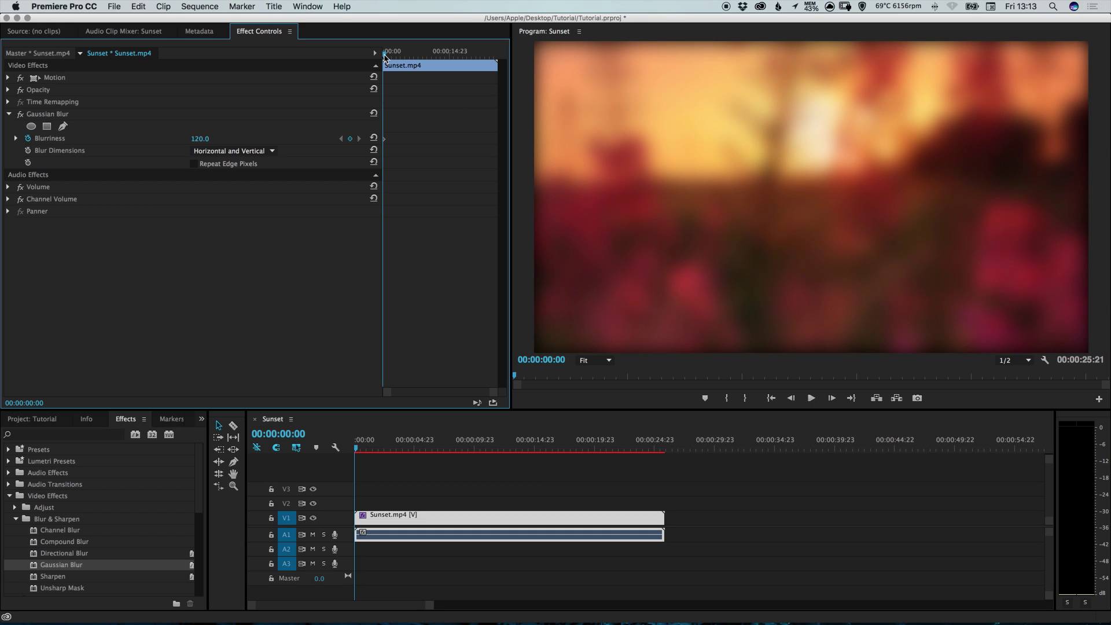
Step: Add a Blurriness keyframe of 0 near the end of the clip
{"action": "left_click_drag", "start_coordinate": [385, 58], "coordinate": [503, 56]}
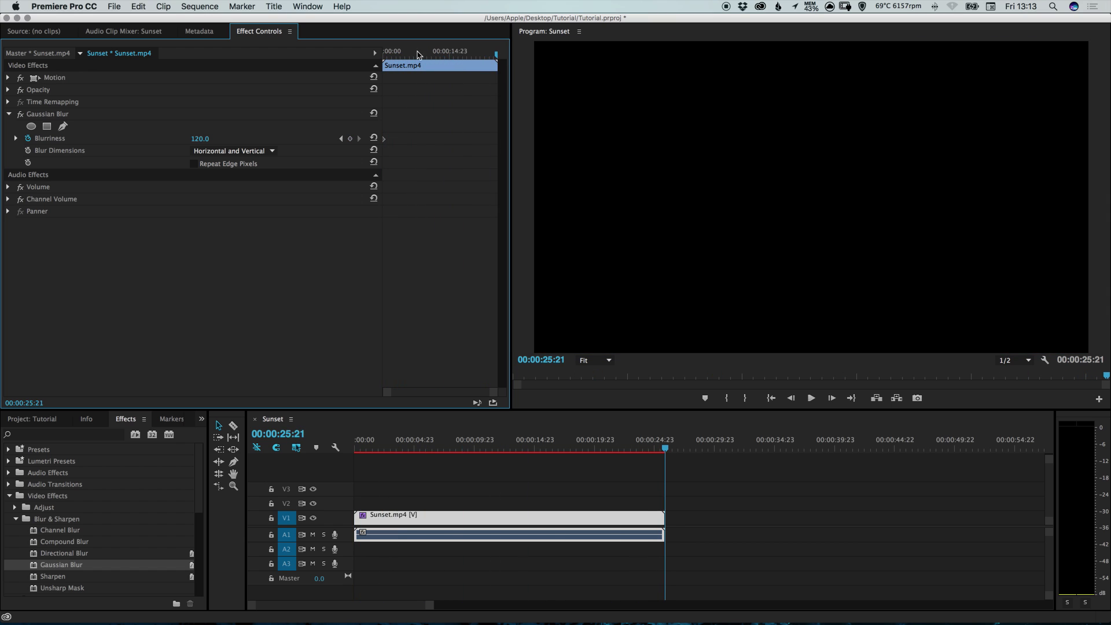
{"action": "left_click", "coordinate": [202, 141]}
{"action": "type", "text": "0"}
{"action": "key", "text": "Return"}
{"action": "mouse_move", "coordinate": [497, 56]}
{"action": "left_mouse_down"}
{"action": "mouse_move", "coordinate": [382, 56]}
{"action": "mouse_move", "coordinate": [499, 52]}
{"action": "left_mouse_up"}
Step: Move the ending Blurriness keyframe to about 00:00:05:14 and preview from the start
{"action": "left_click", "coordinate": [664, 449]}
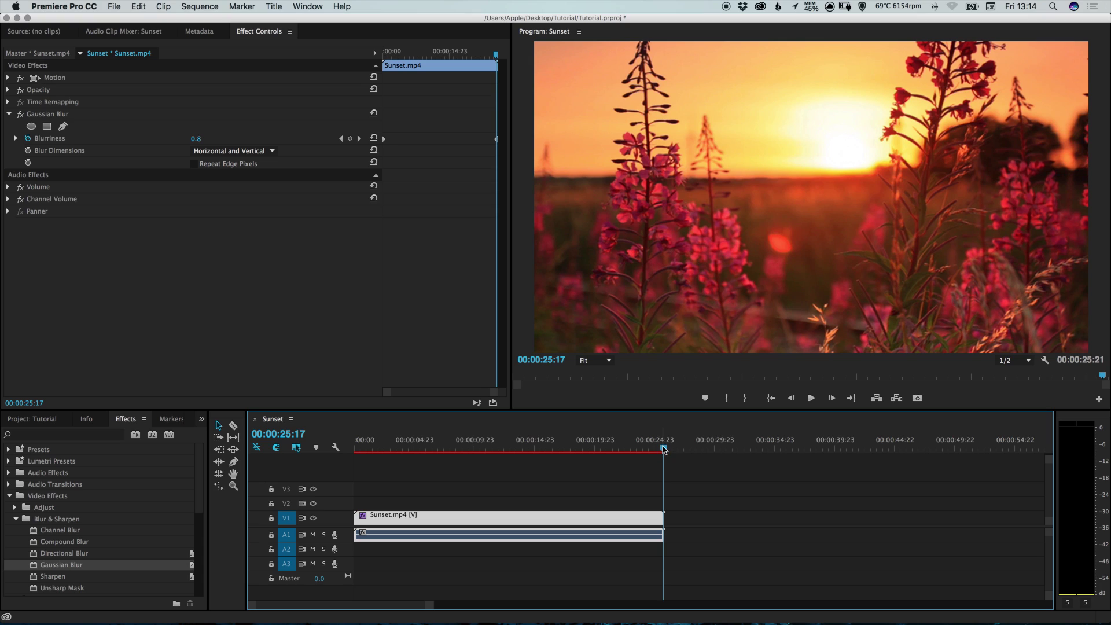
{"action": "left_click", "coordinate": [496, 143]}
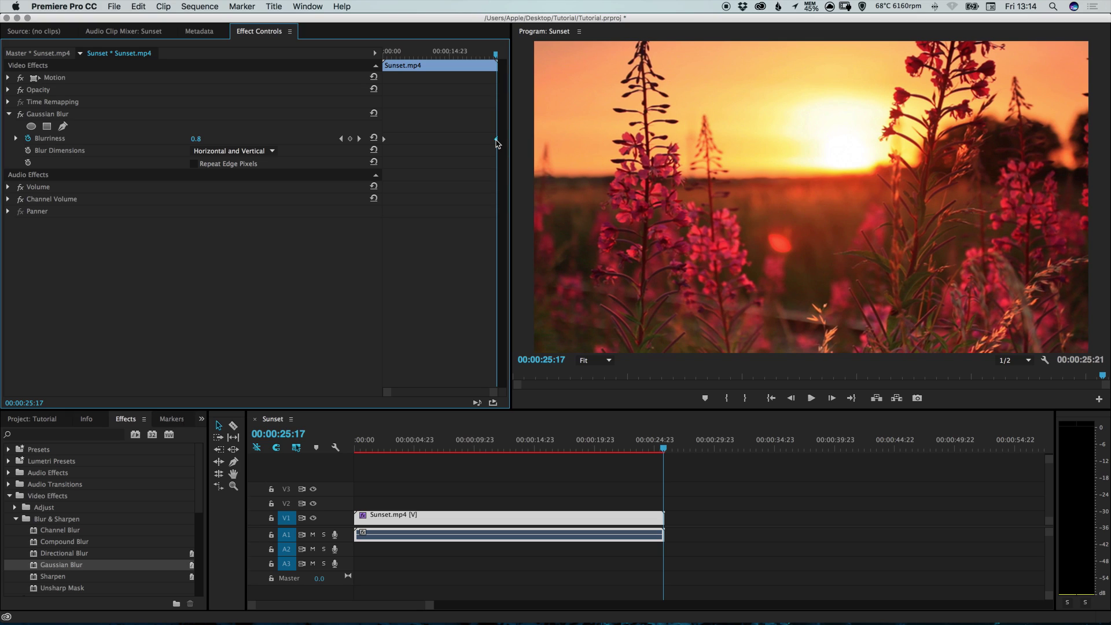
{"action": "left_click_drag", "start_coordinate": [489, 141], "coordinate": [417, 140]}
{"action": "left_click_drag", "start_coordinate": [411, 58], "coordinate": [382, 58]}
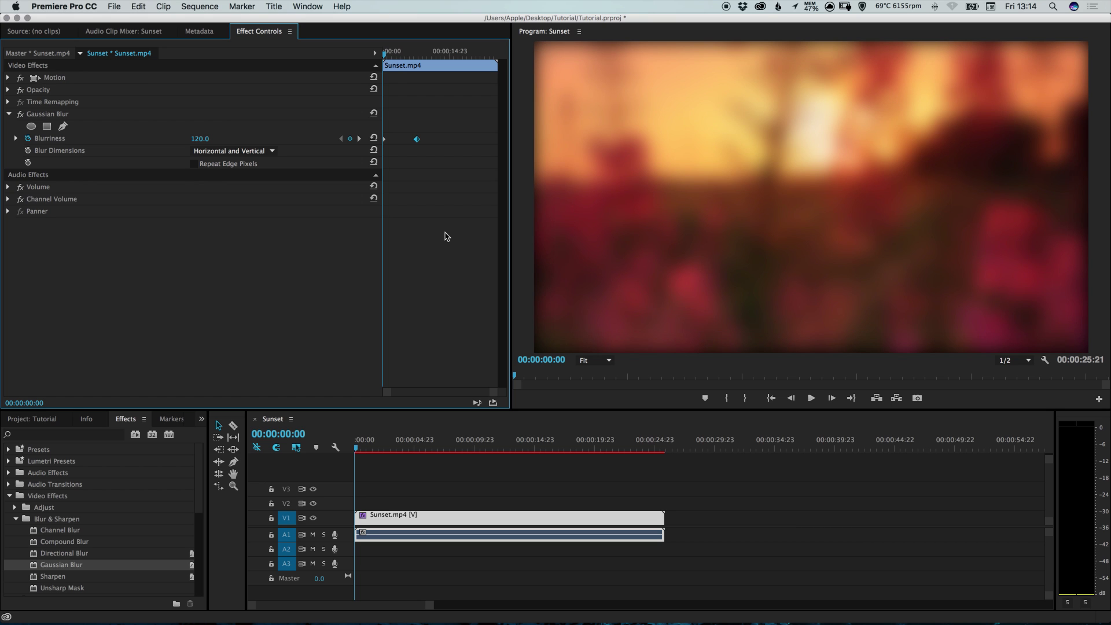
{"action": "key", "text": "space"}
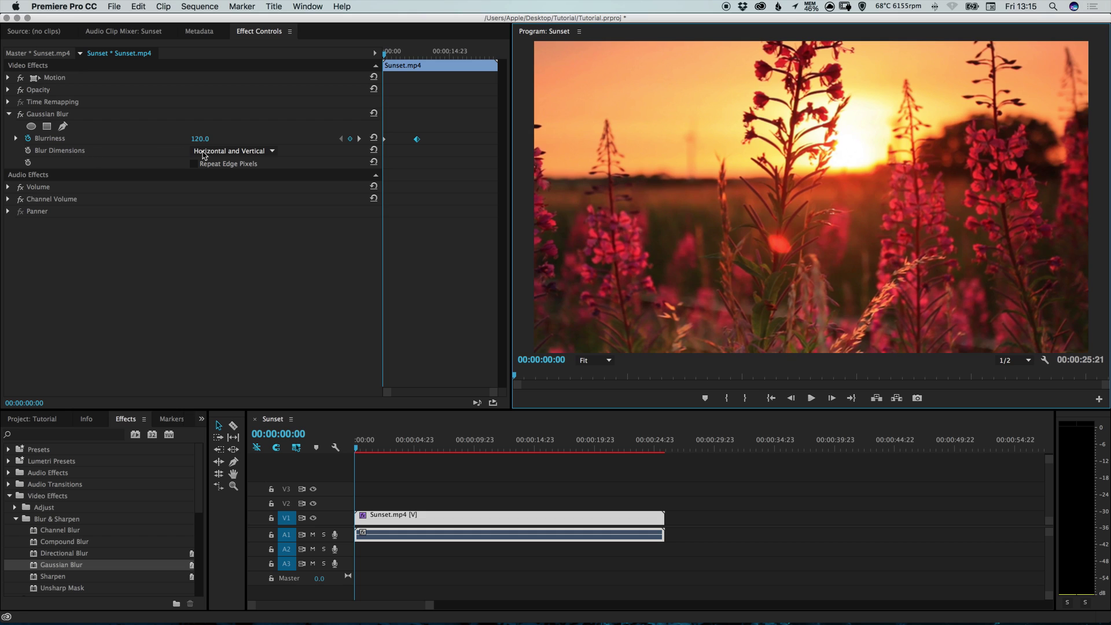
{"action": "left_click", "coordinate": [411, 54]}
{"action": "left_click_drag", "start_coordinate": [411, 53], "coordinate": [410, 53]}
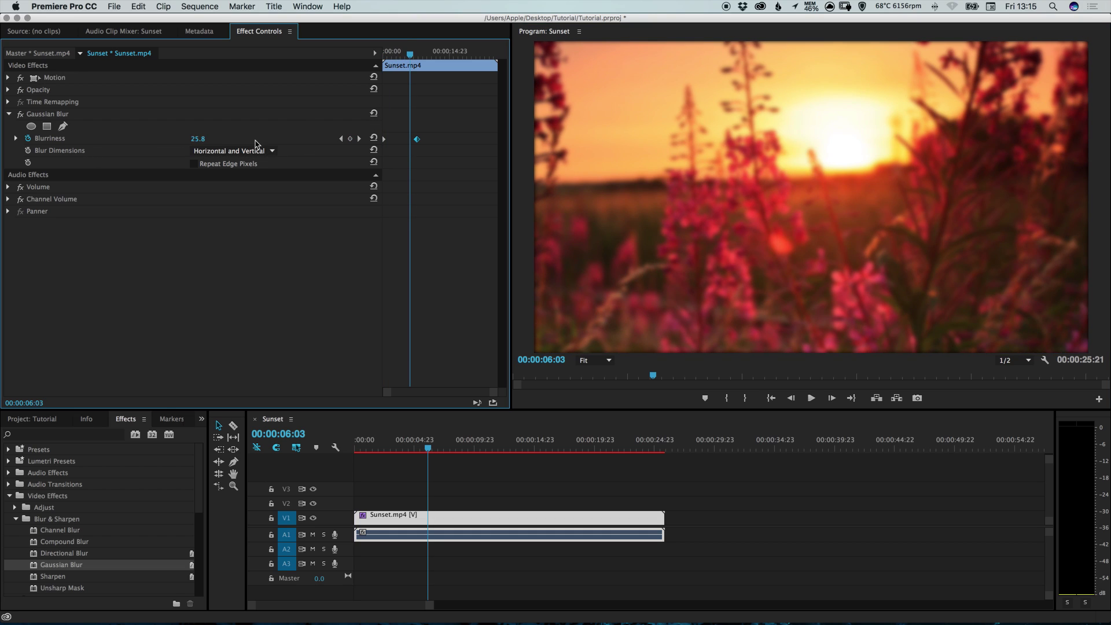
{"action": "left_click", "coordinate": [232, 151]}
{"action": "left_click", "coordinate": [230, 175]}
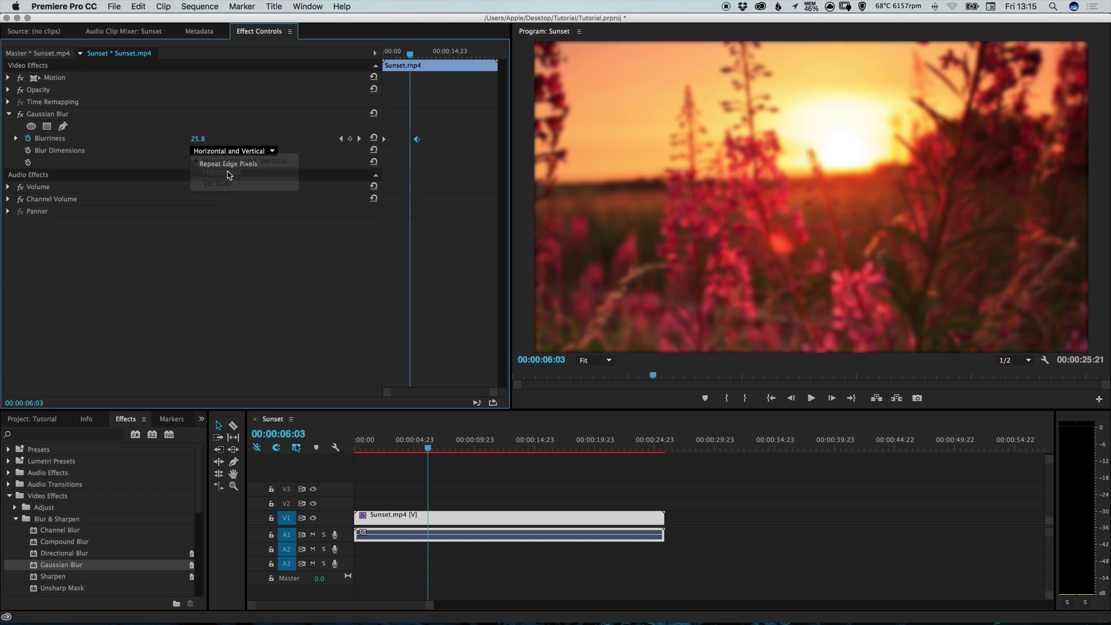
{"action": "left_click", "coordinate": [228, 151]}
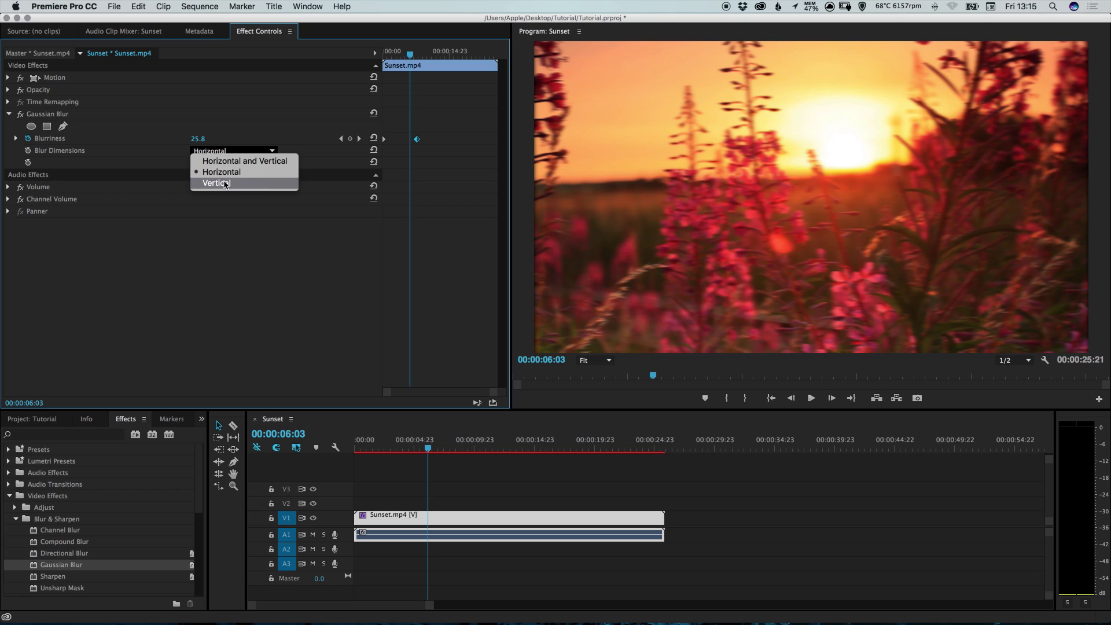
{"action": "left_click", "coordinate": [225, 183]}
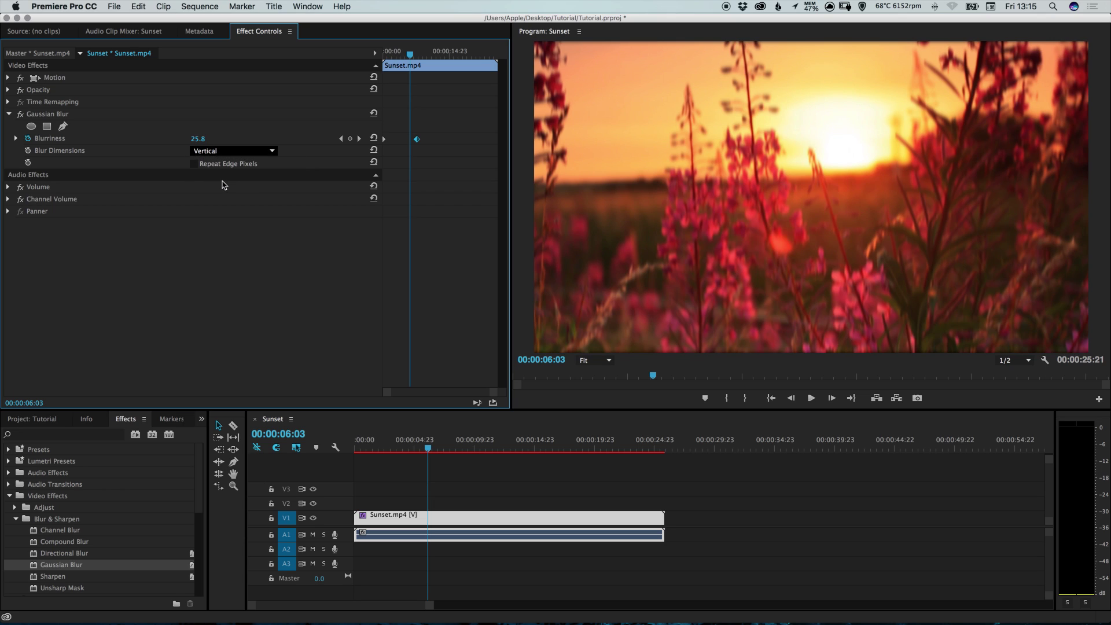
{"action": "left_click", "coordinate": [227, 152]}
{"action": "left_click", "coordinate": [247, 162]}
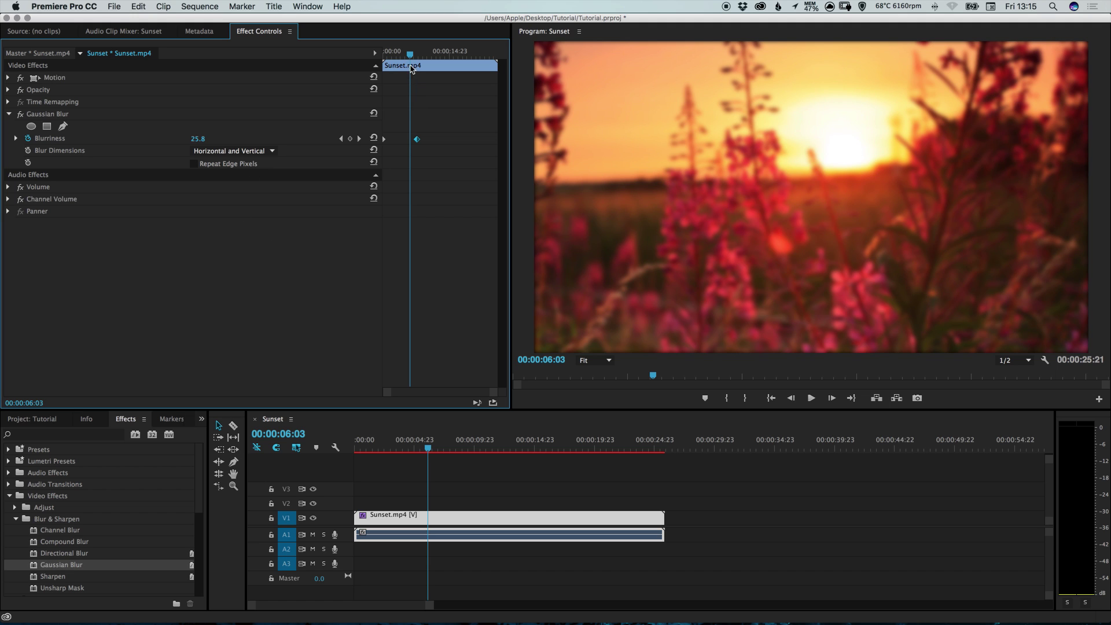
{"action": "left_click_drag", "start_coordinate": [412, 58], "coordinate": [383, 60]}
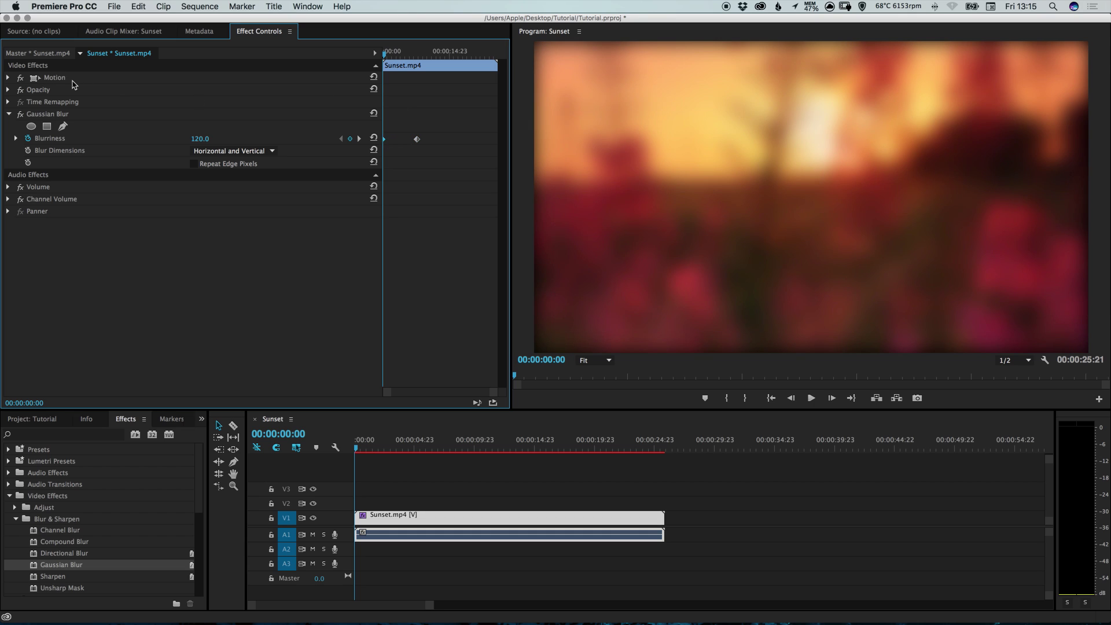
Step: Expand Motion, collapse Gaussian Blur, and set Scale to 105
{"action": "left_click", "coordinate": [8, 78]}
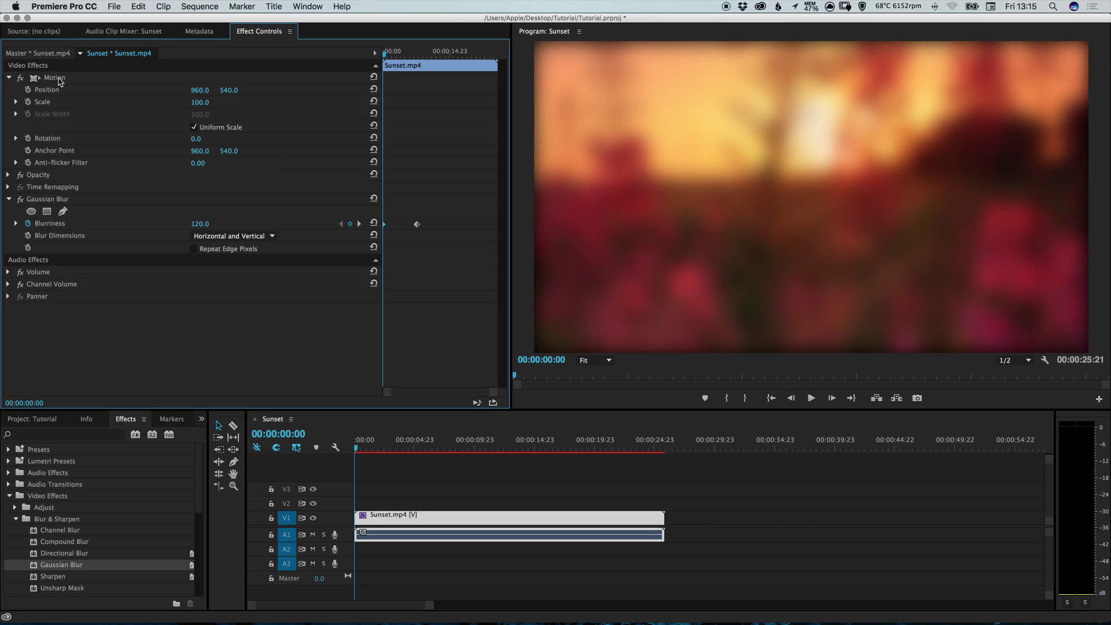
{"action": "left_click", "coordinate": [9, 199]}
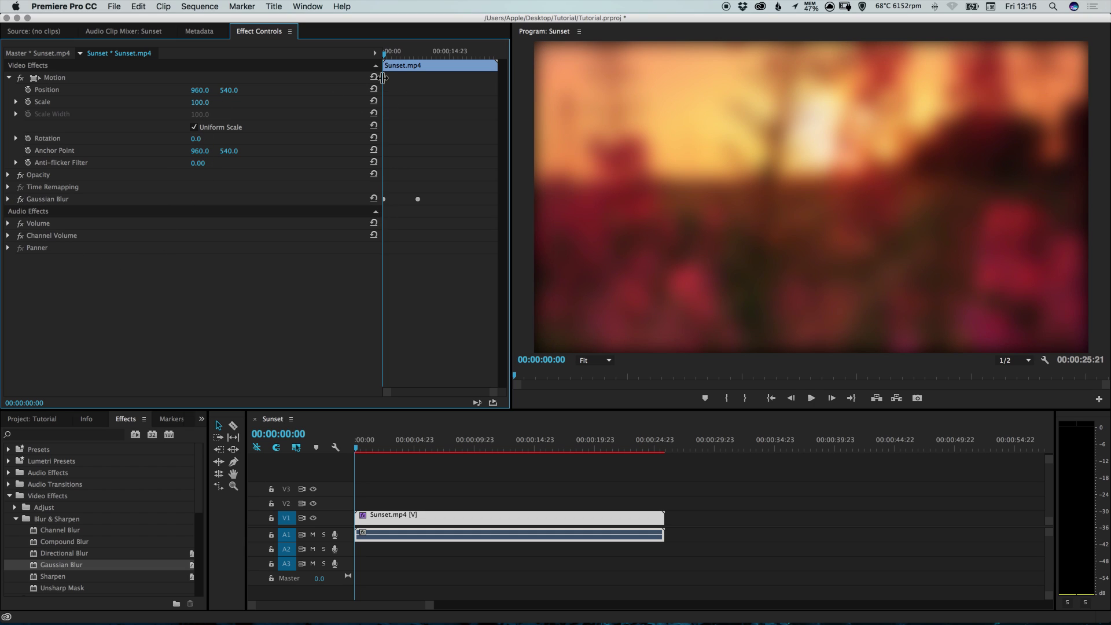
{"action": "left_click", "coordinate": [205, 102]}
{"action": "type", "text": "105"}
{"action": "key", "text": "Return"}
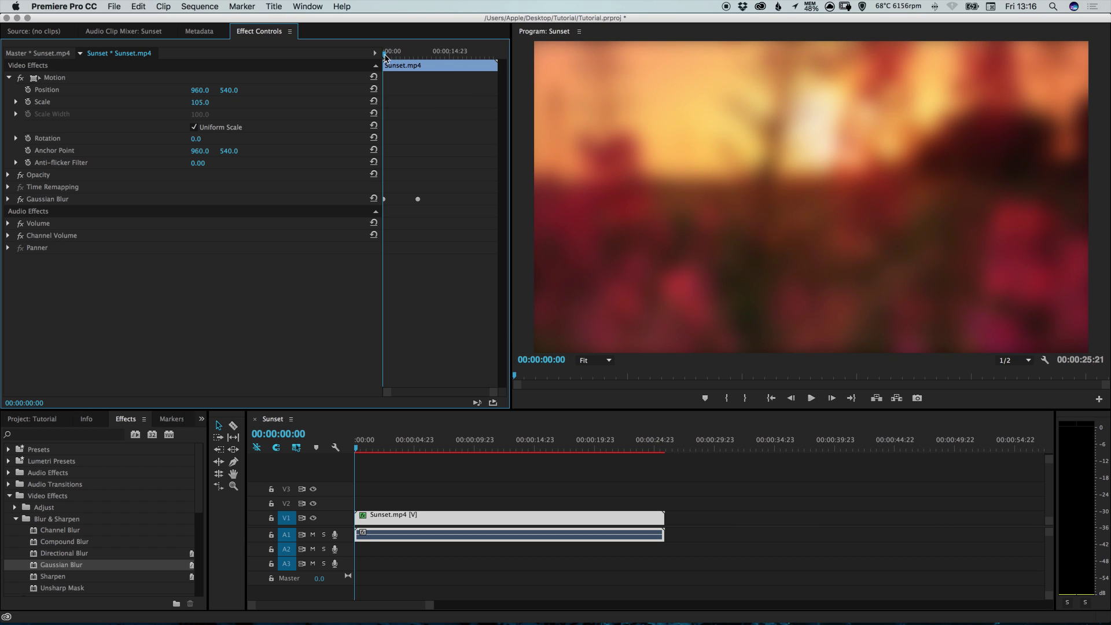
Step: At about eight seconds, set Scale back to 100, then return to the clip start
{"action": "left_click_drag", "start_coordinate": [386, 56], "coordinate": [417, 56]}
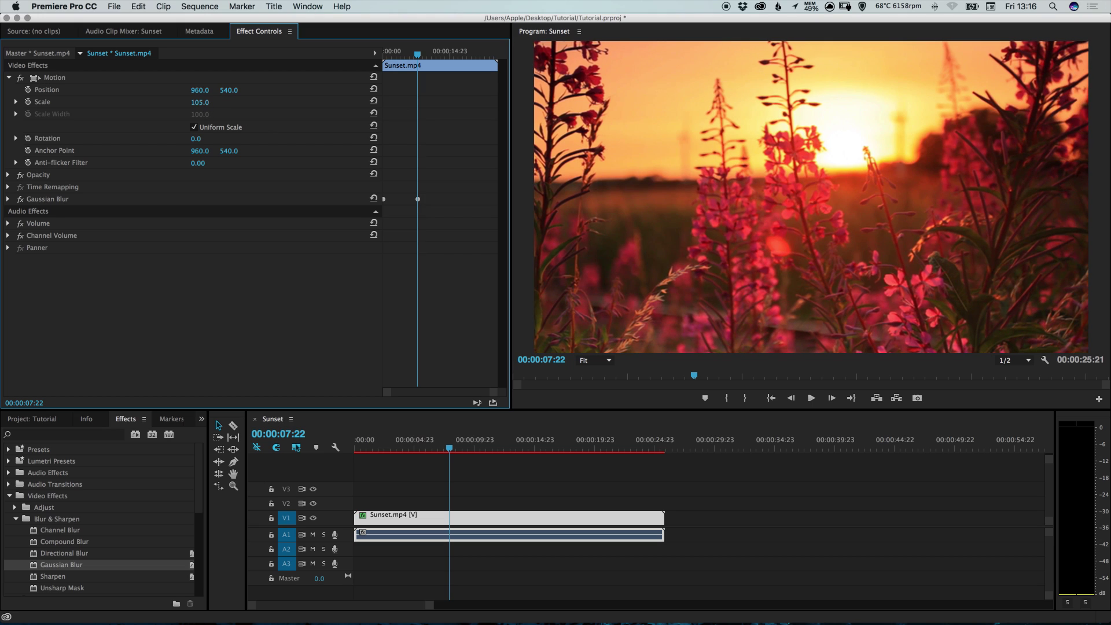
{"action": "left_click", "coordinate": [206, 103]}
{"action": "type", "text": "100"}
{"action": "key", "text": "Return"}
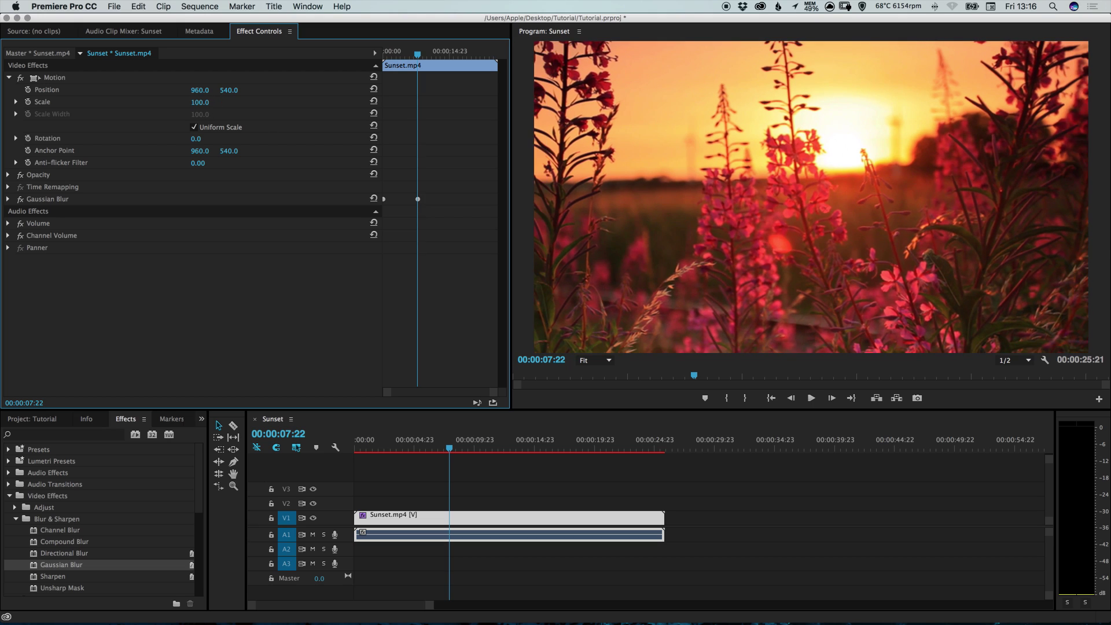
{"action": "left_click_drag", "start_coordinate": [418, 54], "coordinate": [376, 58]}
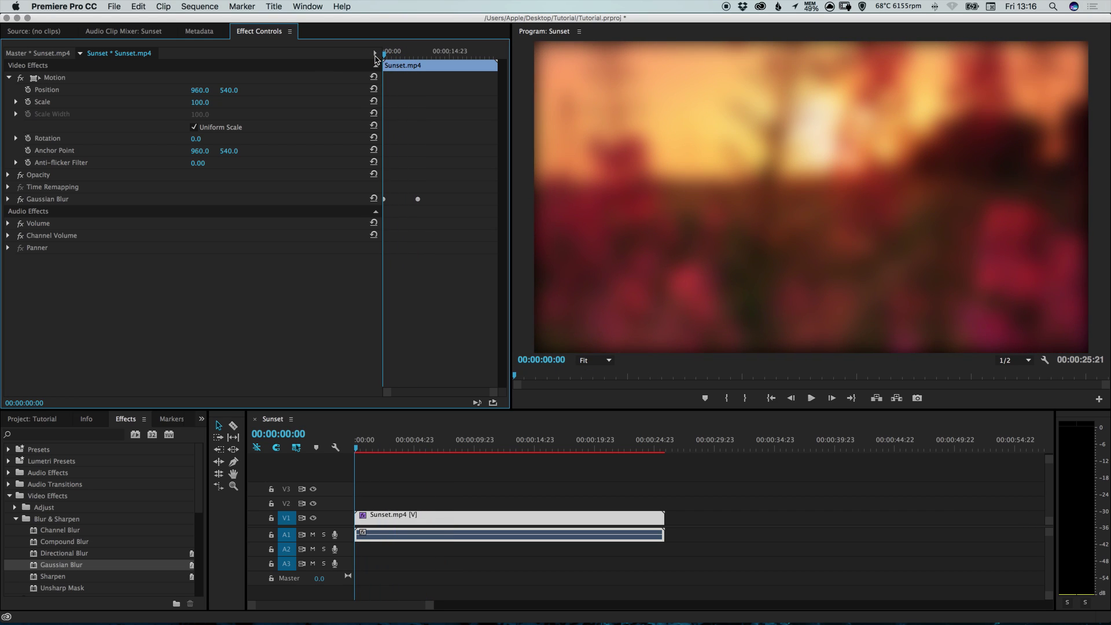
Step: Keyframe Scale at 105 on the first frame and 100 at 00:00:08:01
{"action": "left_click", "coordinate": [28, 103]}
{"action": "left_click", "coordinate": [203, 102]}
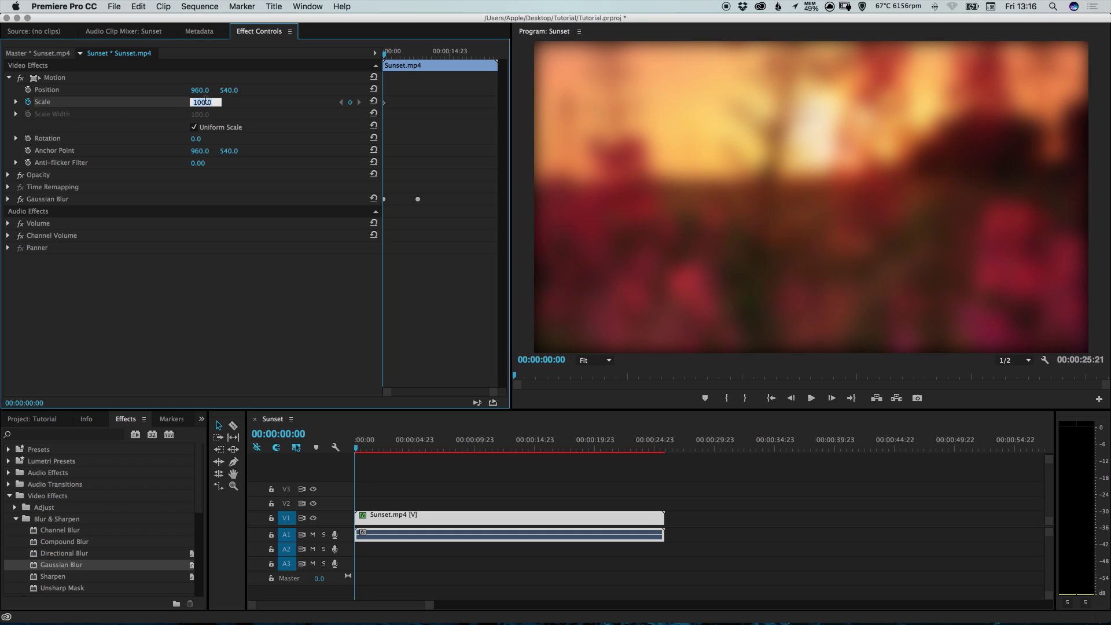
{"action": "type", "text": "105"}
{"action": "key", "text": "Return"}
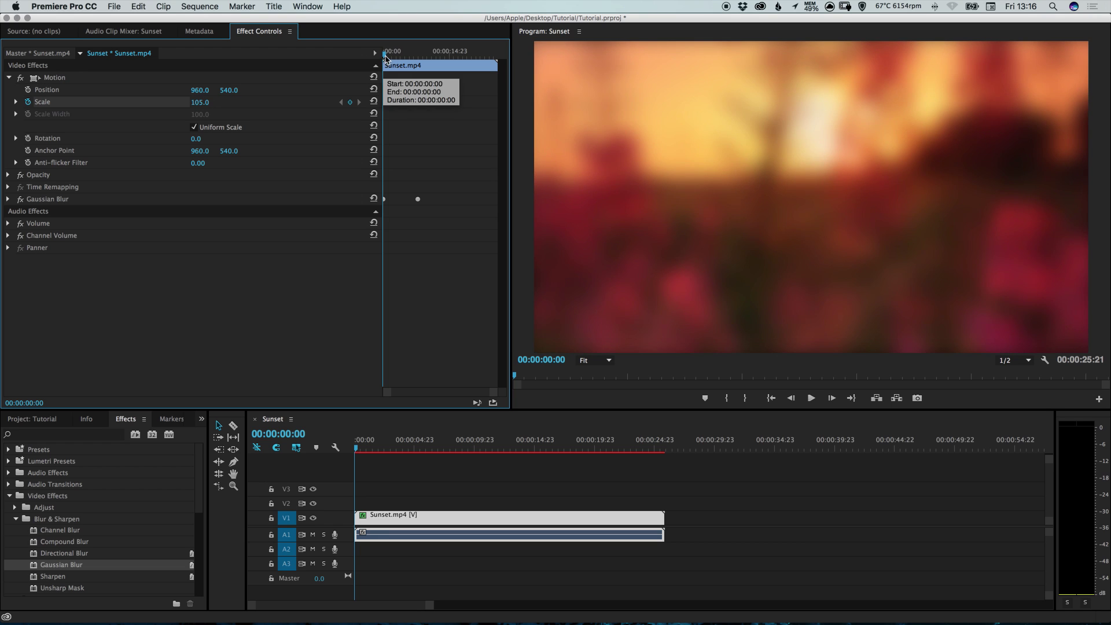
{"action": "left_click_drag", "start_coordinate": [386, 58], "coordinate": [423, 55]}
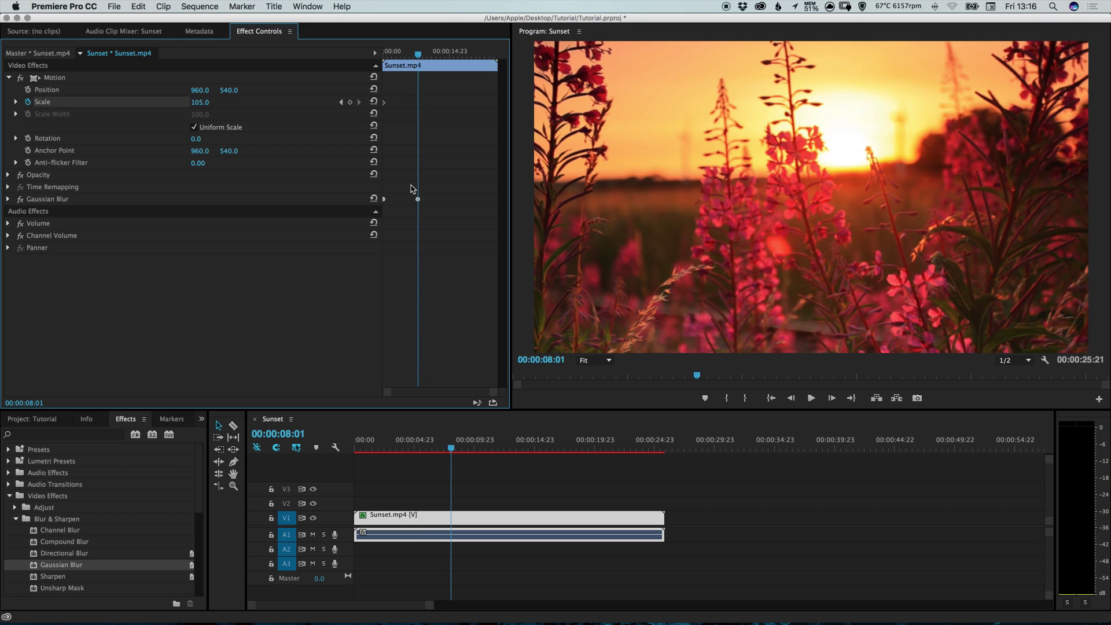
{"action": "left_click", "coordinate": [202, 103]}
{"action": "type", "text": "100"}
{"action": "key", "text": "Return"}
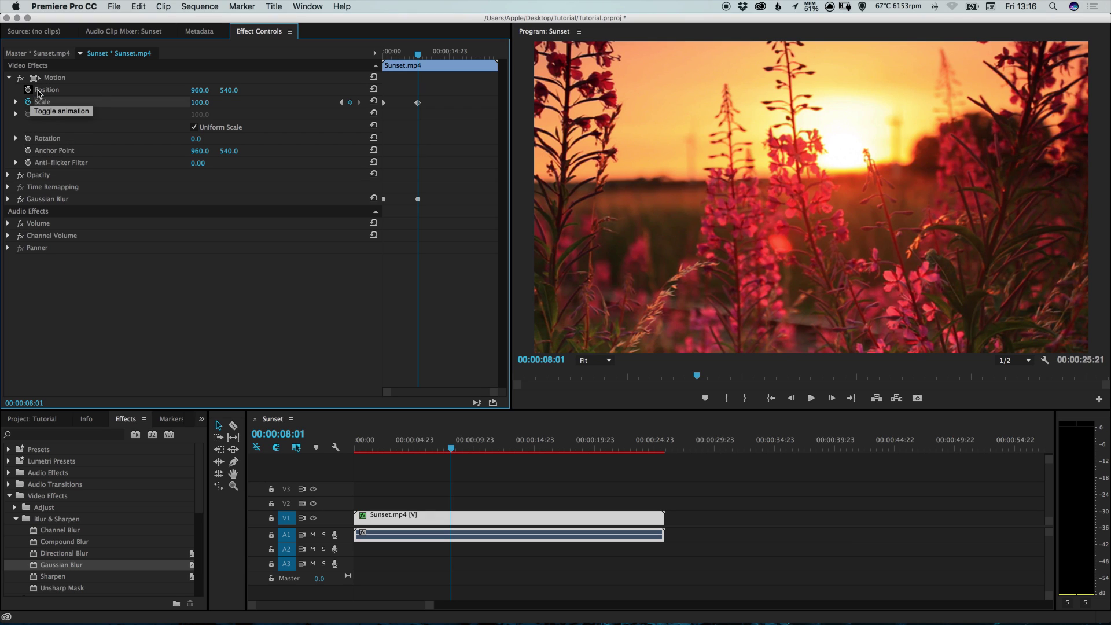
Step: Jump to the first frame, play the clip, and replay it from the beginning
{"action": "left_click_drag", "start_coordinate": [419, 57], "coordinate": [385, 58]}
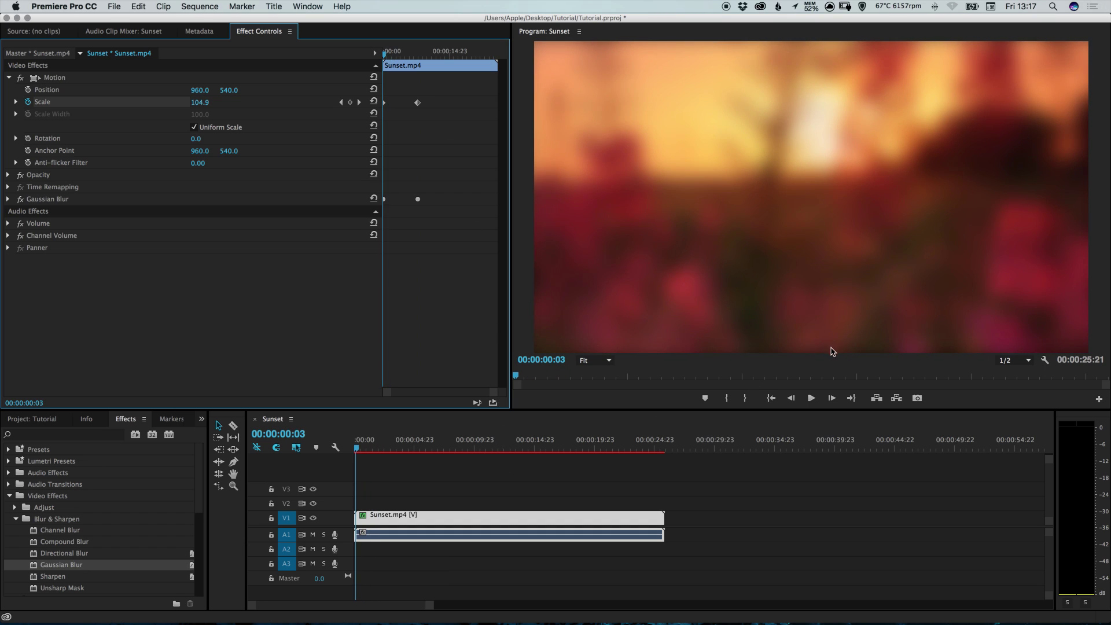
{"action": "left_click", "coordinate": [771, 398]}
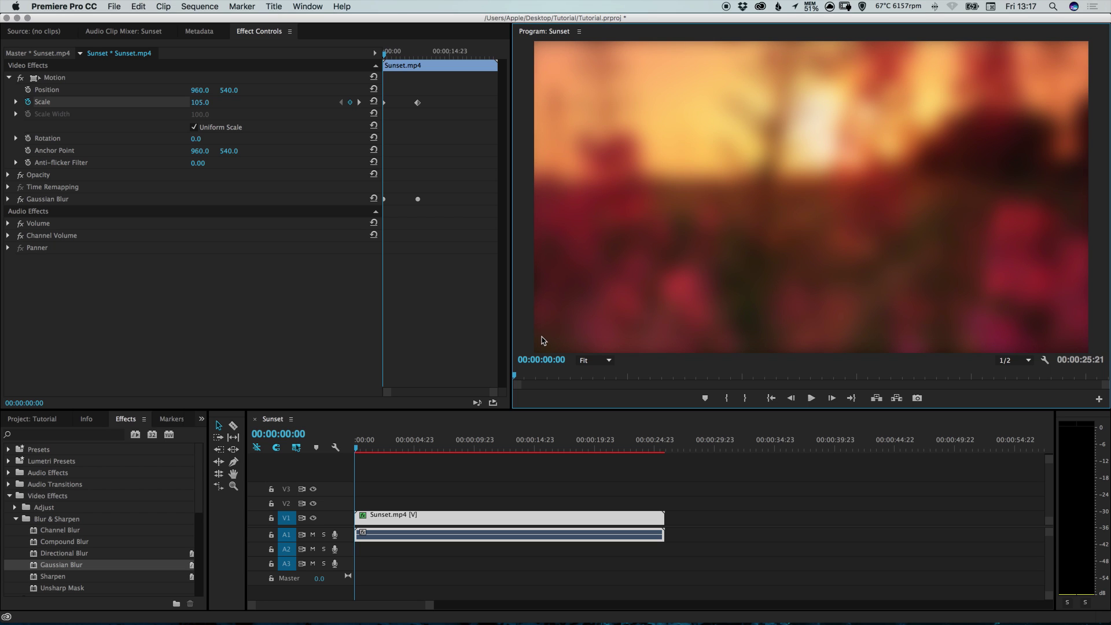
{"action": "left_click", "coordinate": [812, 401]}
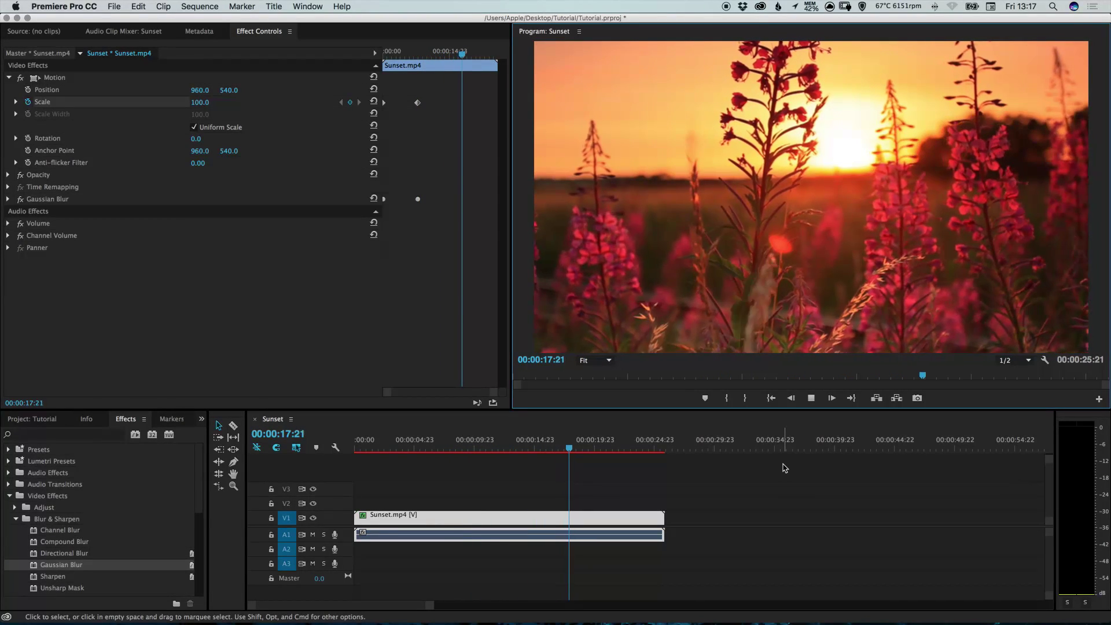
{"action": "key", "text": "Home"}
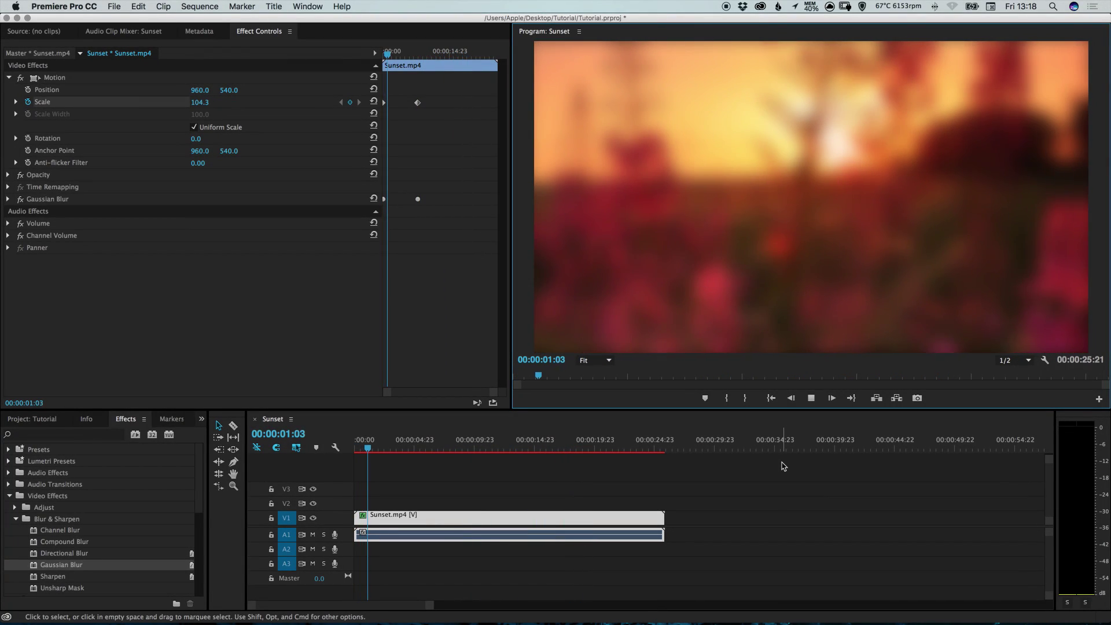